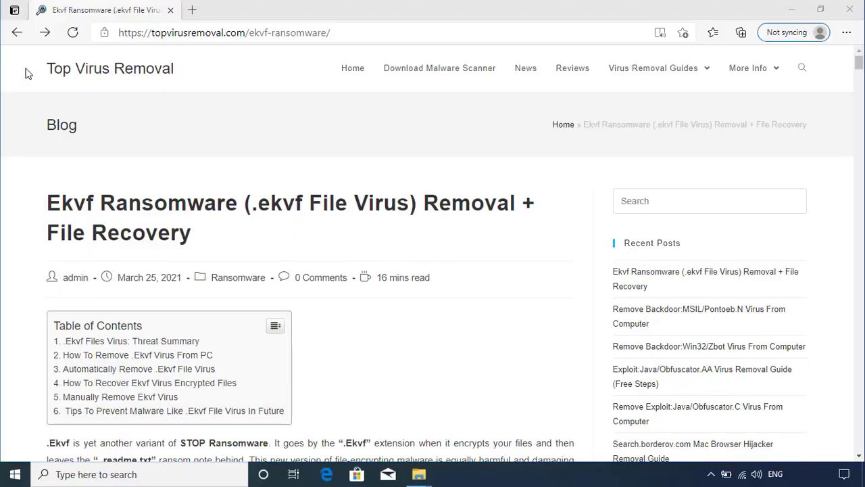
Read the Ekvf Ransomware article's introduction and its Threat Summary table
{"action": "scroll", "coordinate": [164, 256], "scroll_direction": "down", "scroll_amount": 2}
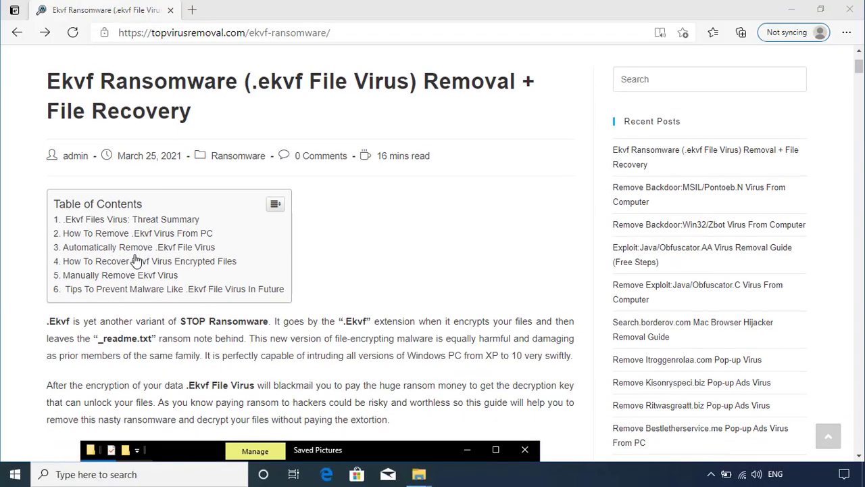
{"action": "scroll", "coordinate": [307, 331], "scroll_direction": "down", "scroll_amount": 1}
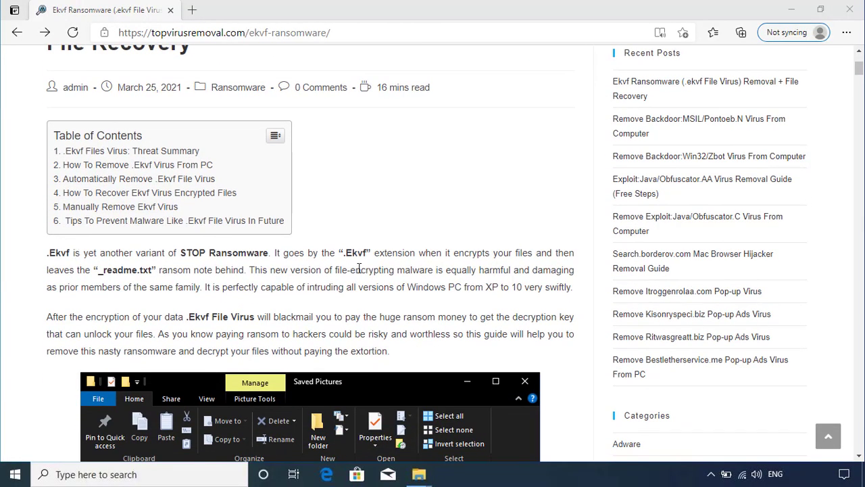
{"action": "scroll", "coordinate": [319, 330], "scroll_direction": "down", "scroll_amount": 2}
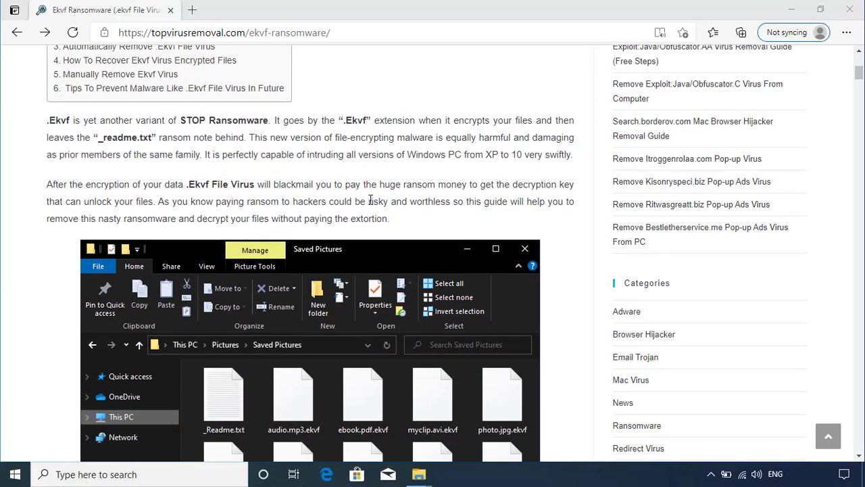
{"action": "scroll", "coordinate": [400, 228], "scroll_direction": "down", "scroll_amount": 2}
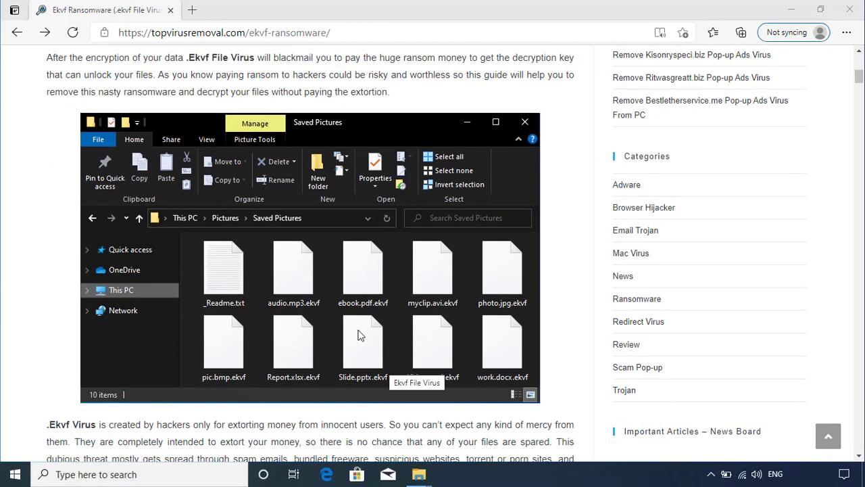
{"action": "scroll", "coordinate": [358, 335], "scroll_direction": "down", "scroll_amount": 3}
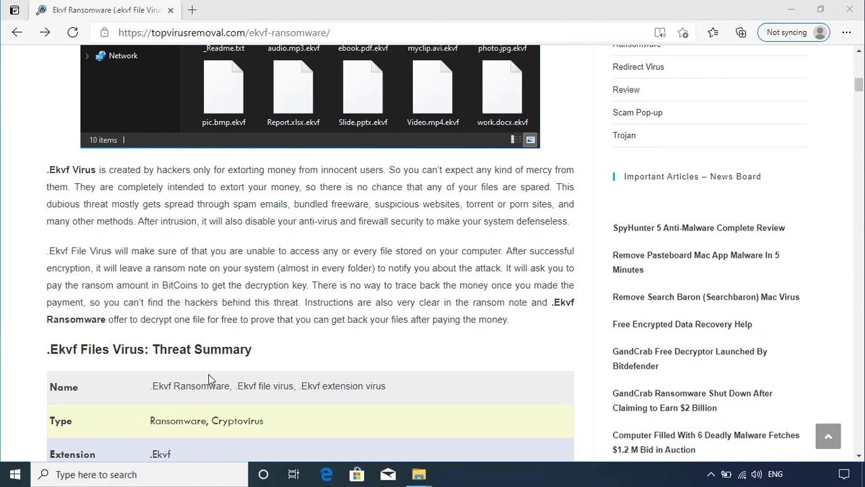
{"action": "scroll", "coordinate": [353, 317], "scroll_direction": "down", "scroll_amount": 4}
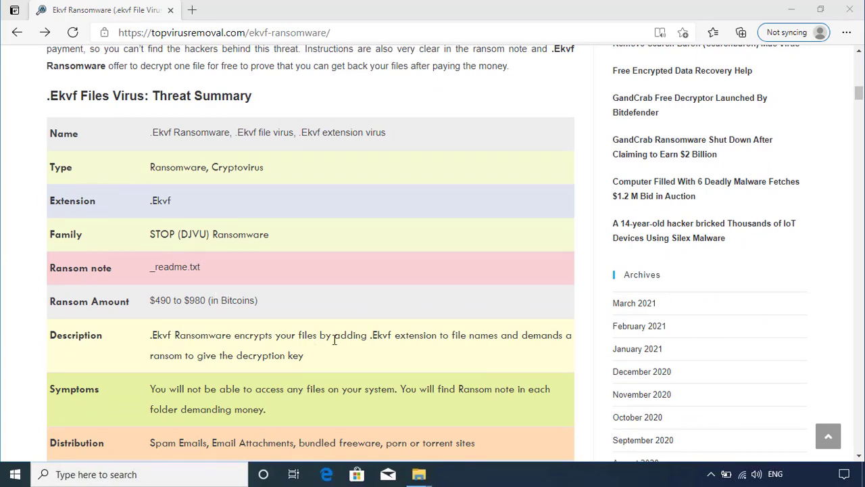
{"action": "scroll", "coordinate": [328, 338], "scroll_direction": "down", "scroll_amount": 1}
{"action": "scroll", "coordinate": [230, 358], "scroll_direction": "down", "scroll_amount": 1}
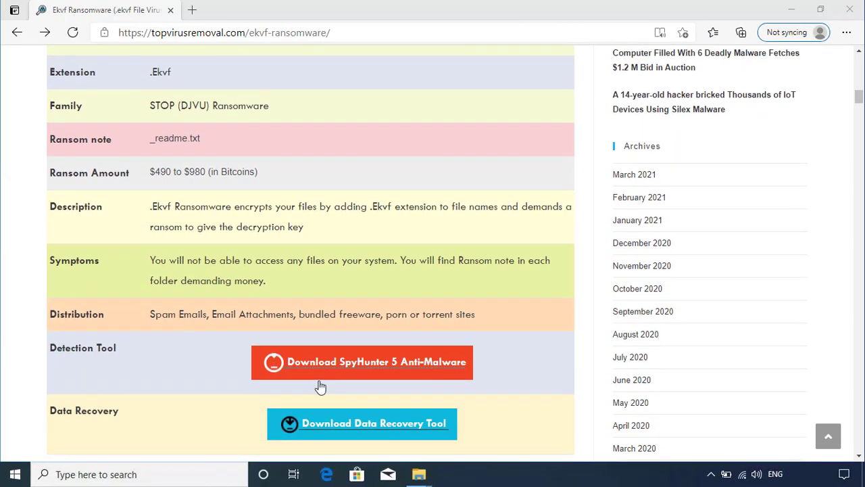
Read the article's sections on how the virus infects a PC, the affected file types and the ransom note
{"action": "scroll", "coordinate": [320, 386], "scroll_direction": "down", "scroll_amount": 3}
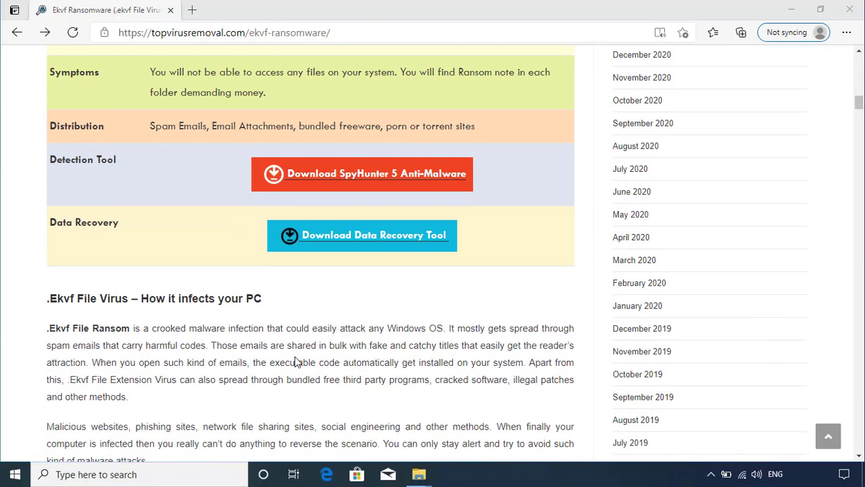
{"action": "scroll", "coordinate": [298, 352], "scroll_direction": "down", "scroll_amount": 2}
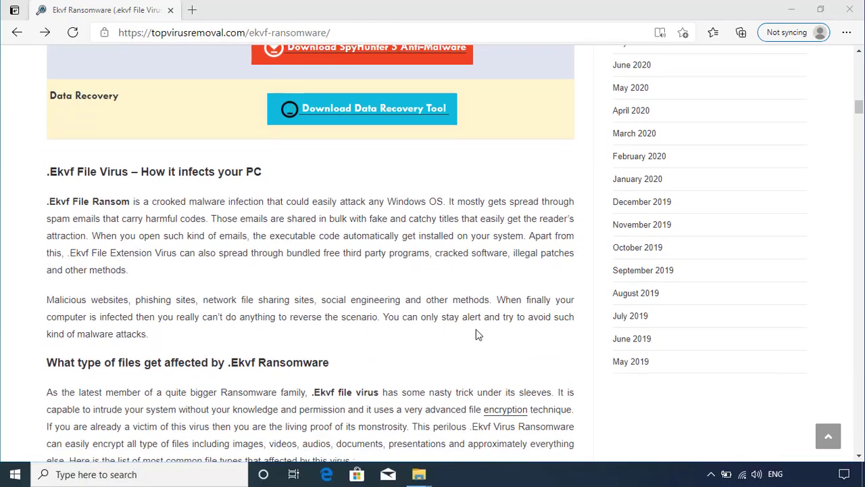
{"action": "scroll", "coordinate": [367, 360], "scroll_direction": "down", "scroll_amount": 2}
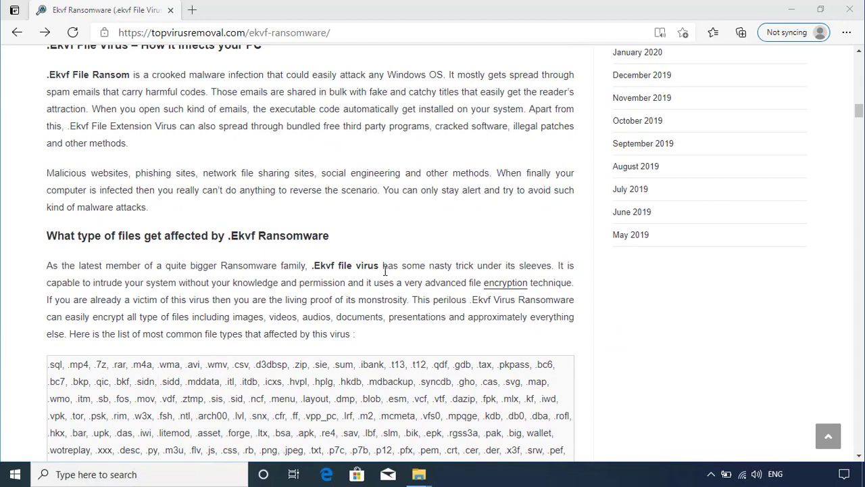
{"action": "scroll", "coordinate": [253, 289], "scroll_direction": "down", "scroll_amount": 2}
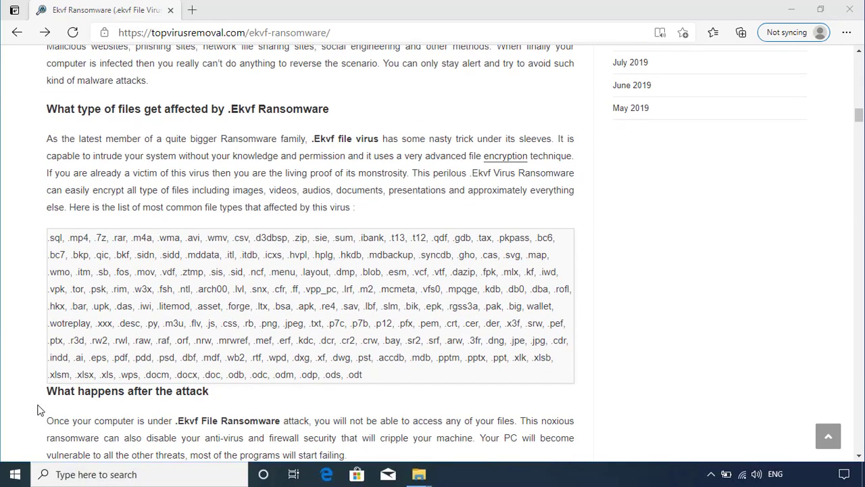
{"action": "scroll", "coordinate": [169, 398], "scroll_direction": "down", "scroll_amount": 2}
{"action": "scroll", "coordinate": [82, 383], "scroll_direction": "down", "scroll_amount": 4}
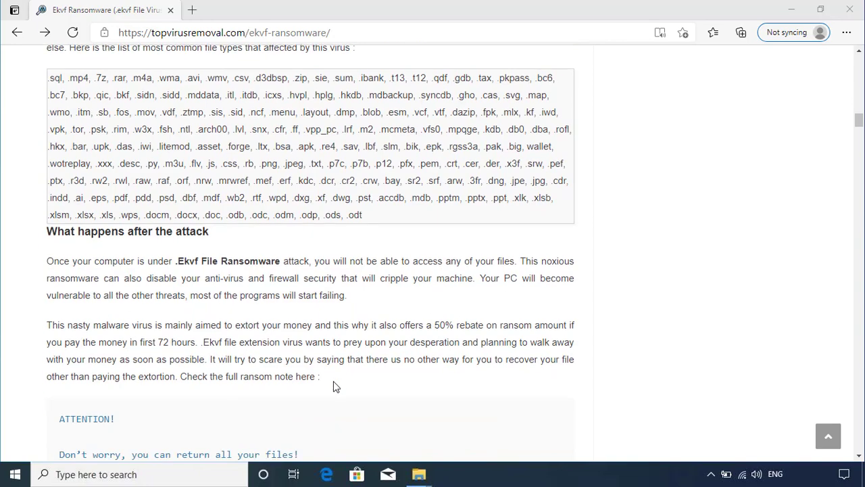
{"action": "scroll", "coordinate": [383, 354], "scroll_direction": "down", "scroll_amount": 5}
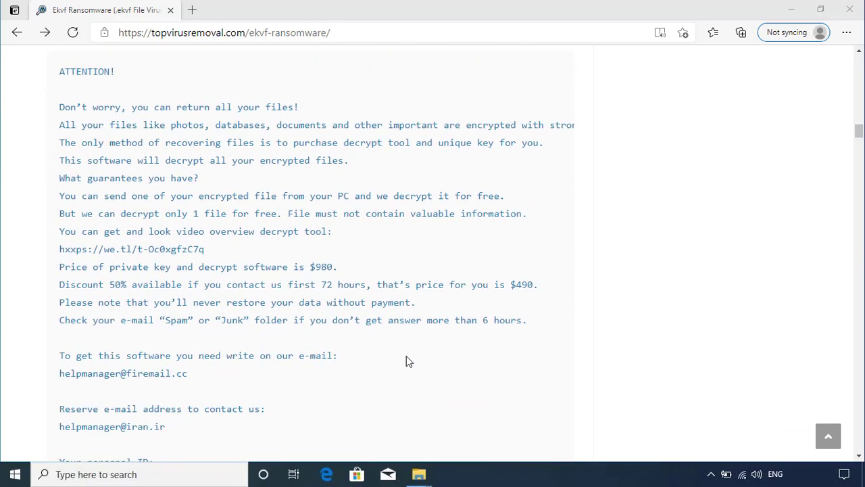
{"action": "scroll", "coordinate": [135, 392], "scroll_direction": "down", "scroll_amount": 1}
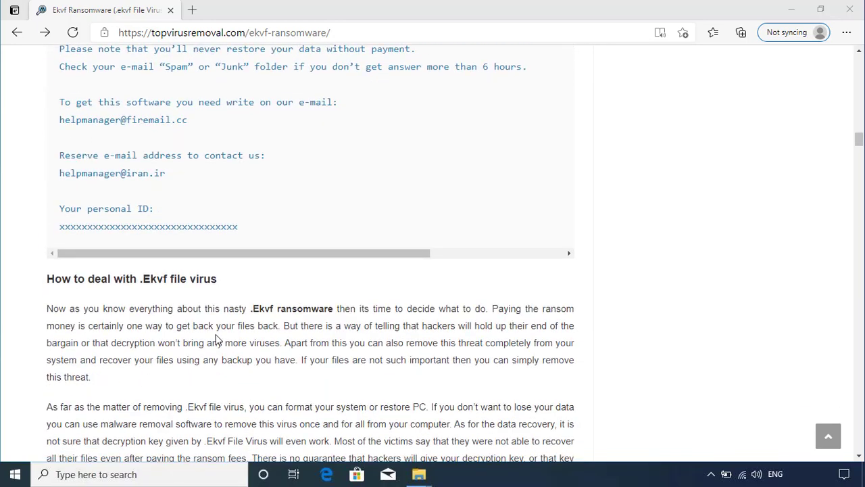
Read the sections on dealing with the .Ekvf virus, removing it from the PC and removing it automatically
{"action": "scroll", "coordinate": [194, 382], "scroll_direction": "down", "scroll_amount": 2}
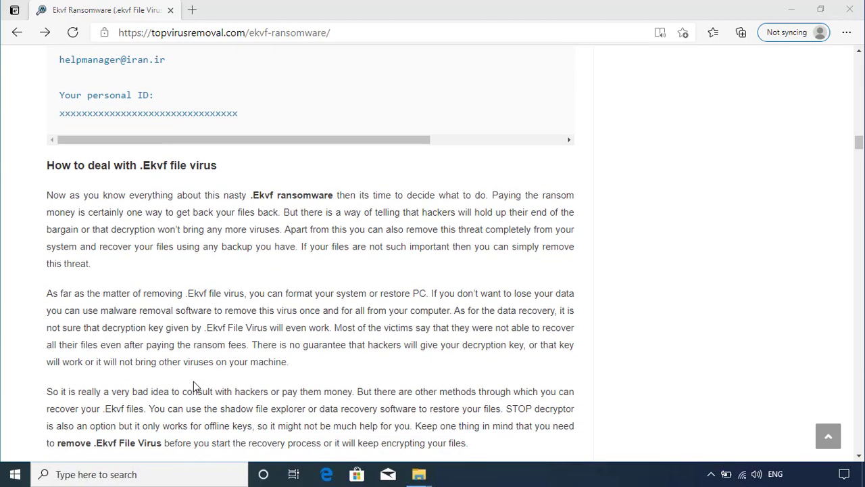
{"action": "scroll", "coordinate": [358, 372], "scroll_direction": "down", "scroll_amount": 2}
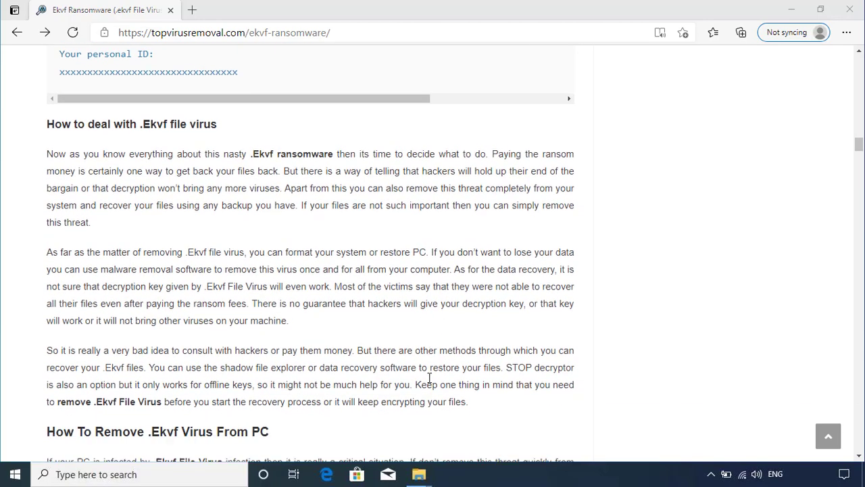
{"action": "scroll", "coordinate": [76, 327], "scroll_direction": "down", "scroll_amount": 2}
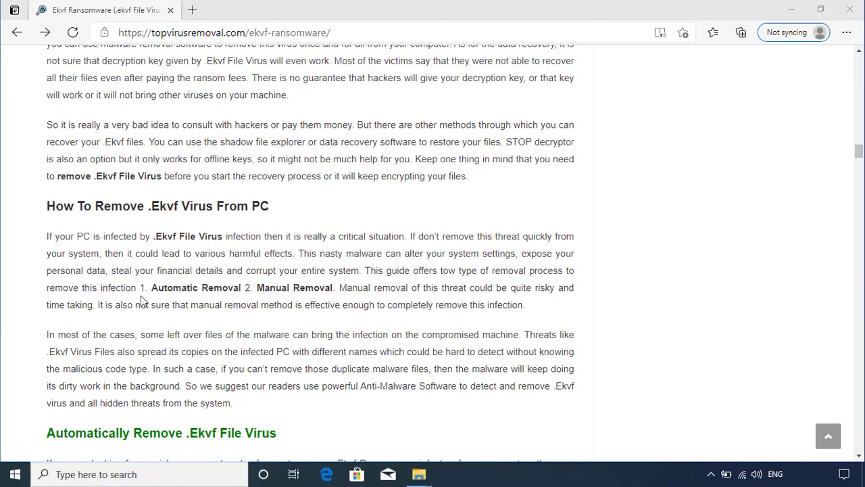
{"action": "scroll", "coordinate": [379, 308], "scroll_direction": "down", "scroll_amount": 1}
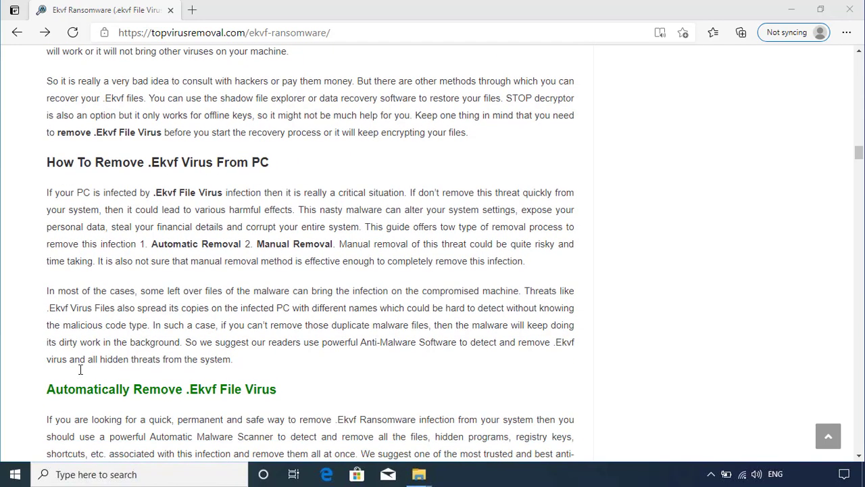
{"action": "scroll", "coordinate": [294, 381], "scroll_direction": "down", "scroll_amount": 3}
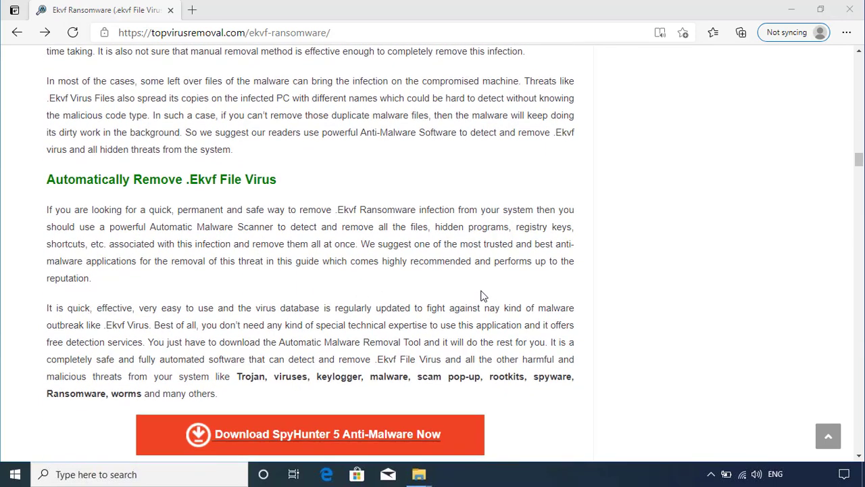
{"action": "scroll", "coordinate": [205, 344], "scroll_direction": "down", "scroll_amount": 2}
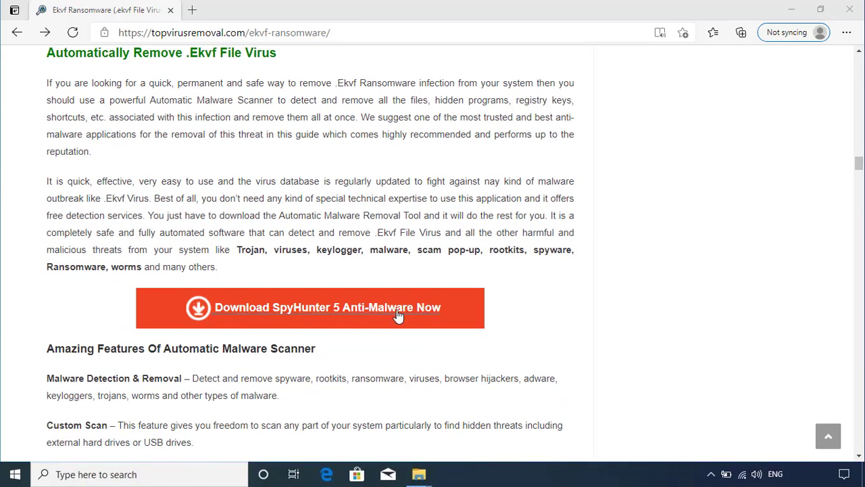
{"action": "scroll", "coordinate": [283, 344], "scroll_direction": "down", "scroll_amount": 1}
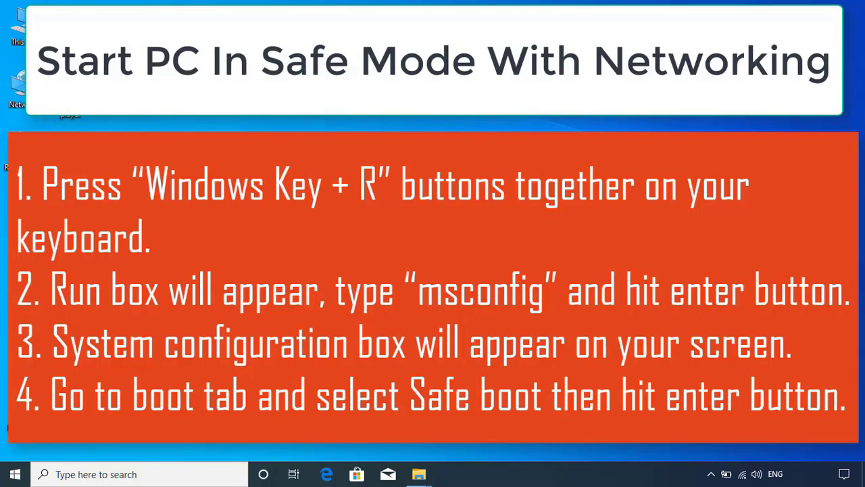
Open the System Configuration utility by running msconfig
{"action": "key", "text": "super+r"}
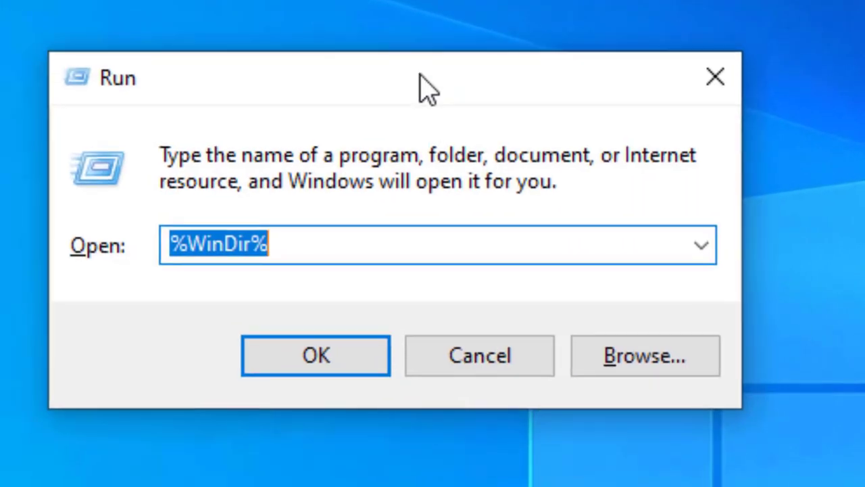
{"action": "type", "text": "mscon"}
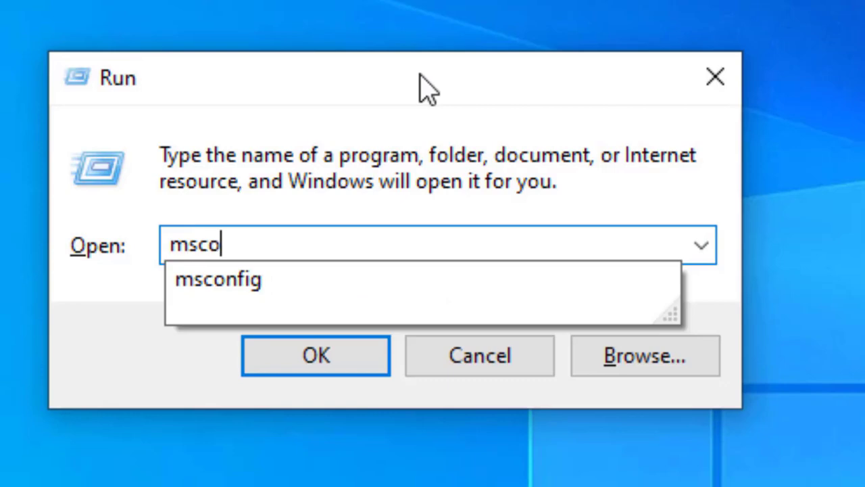
{"action": "type", "text": "ig"}
{"action": "key", "text": "Return"}
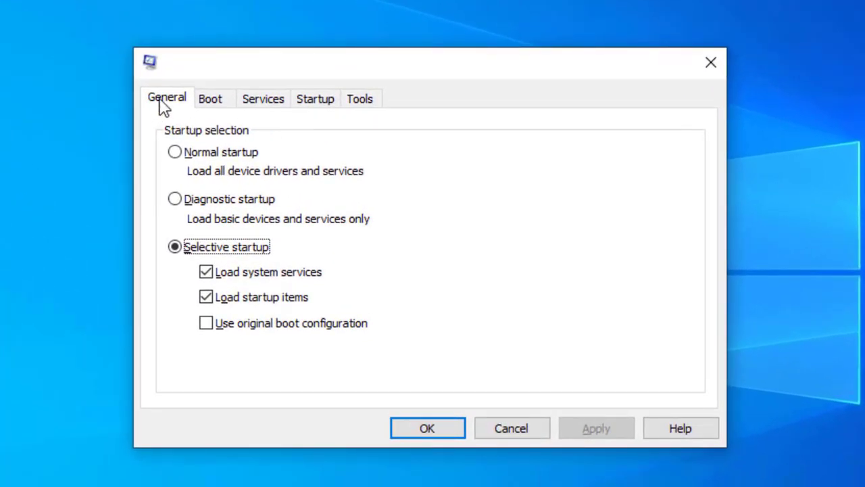
Enable Safe boot with the Network option for Windows 10 and accept the boot settings
{"action": "left_click", "coordinate": [210, 100]}
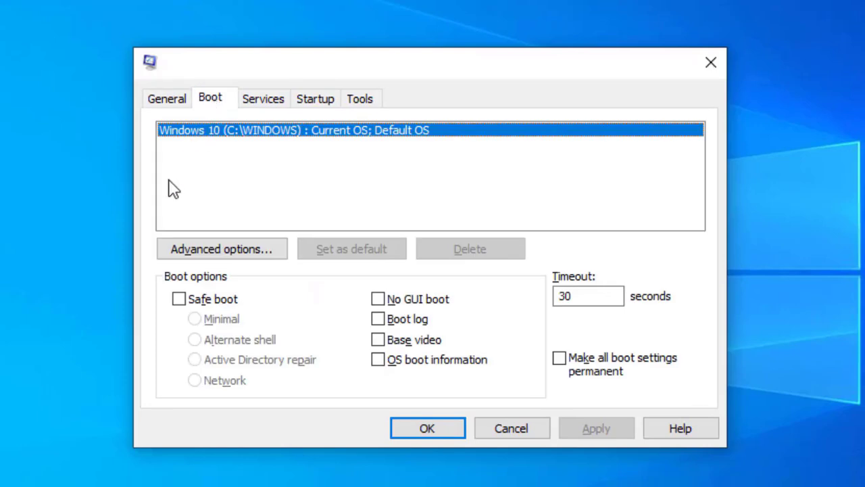
{"action": "left_click", "coordinate": [179, 300]}
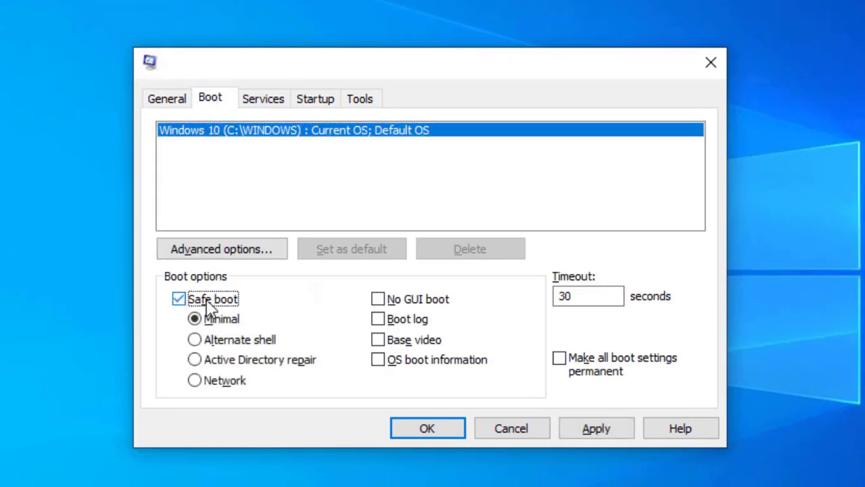
{"action": "left_click", "coordinate": [195, 381]}
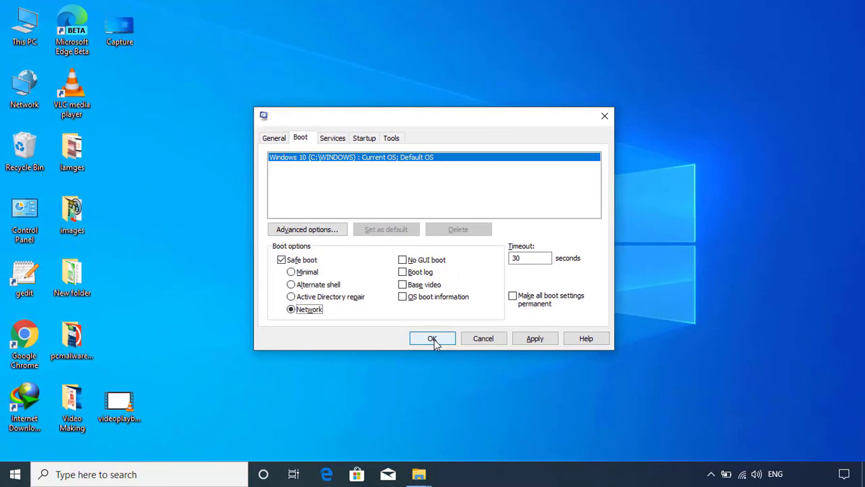
{"action": "left_click", "coordinate": [430, 430]}
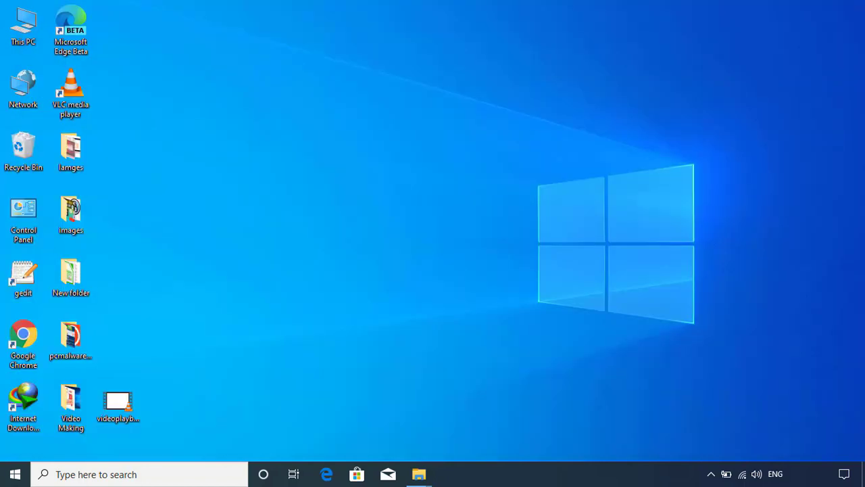
Open Task Manager by running taskmgr and move its window up and slightly left on the desktop
{"action": "key", "text": "super+r"}
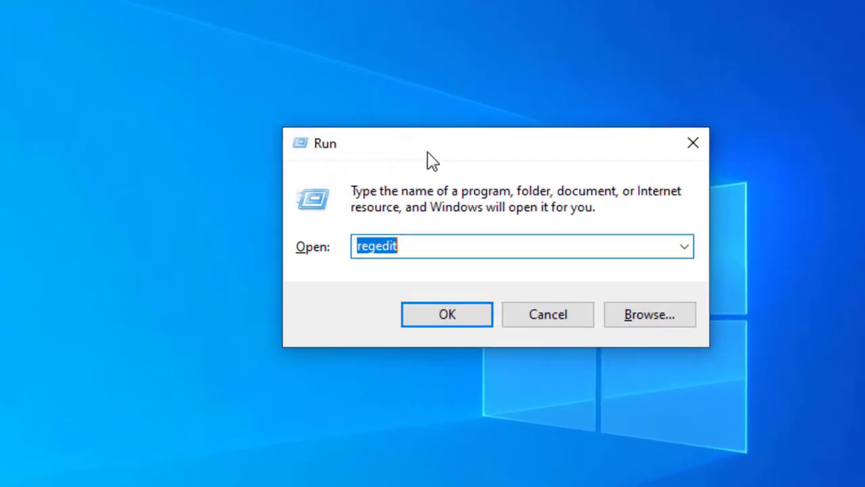
{"action": "type", "text": "taskmg"}
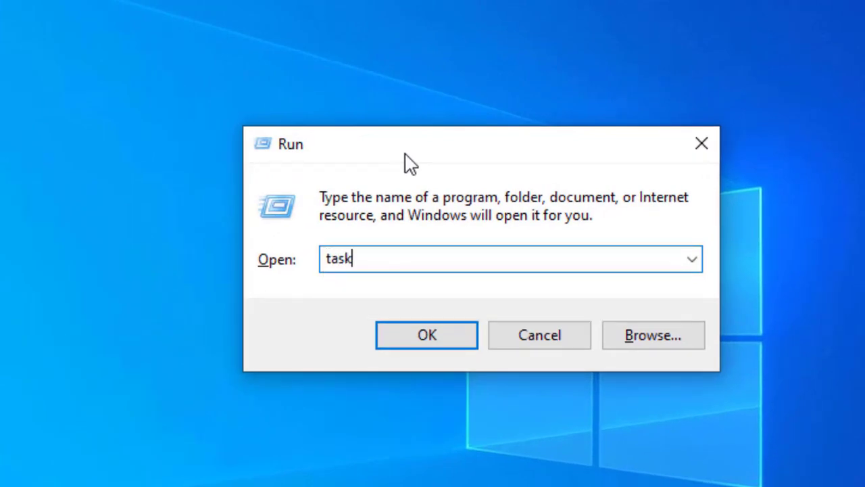
{"action": "type", "text": "r"}
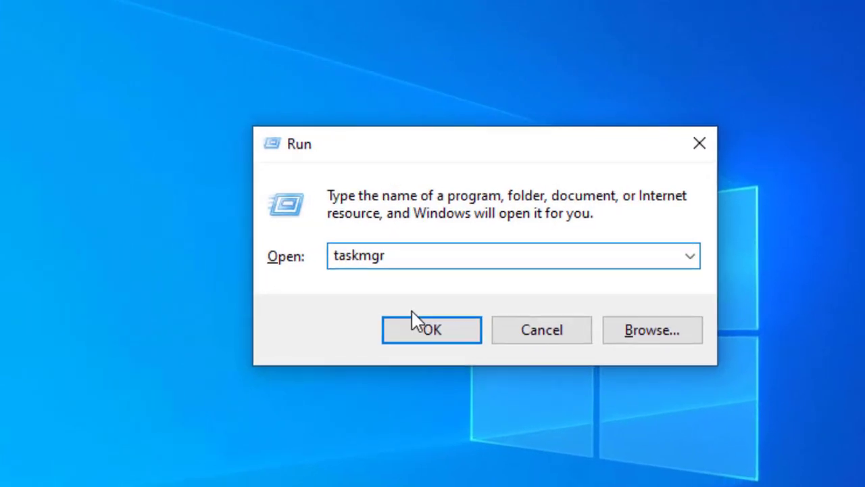
{"action": "left_click", "coordinate": [421, 336]}
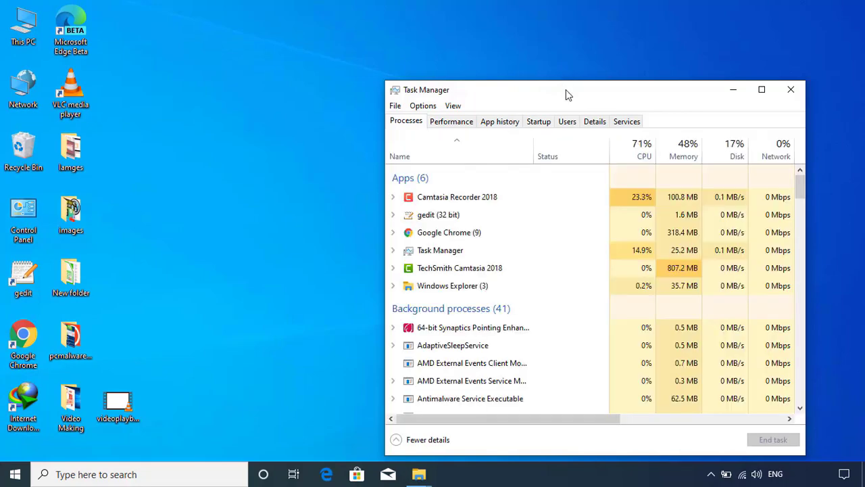
{"action": "left_click_drag", "start_coordinate": [567, 86], "coordinate": [535, 51]}
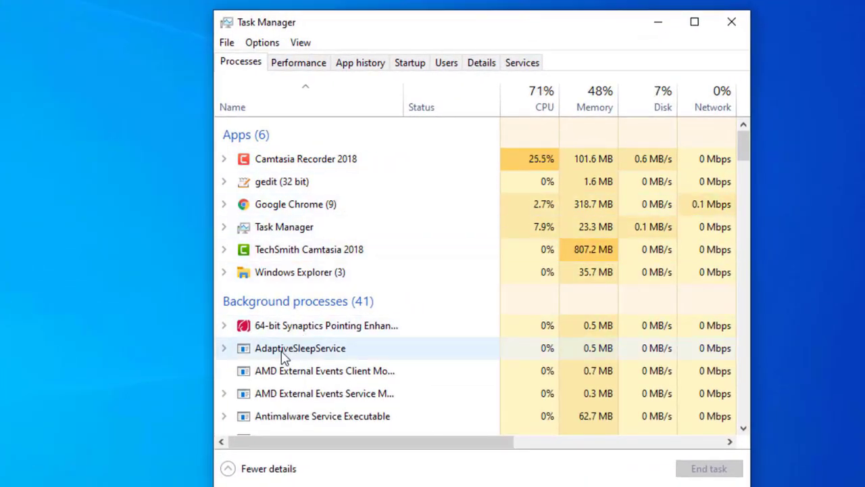
Select Google Chrome among the running apps and bring up the available actions for a chrome.exe process in the detailed process list
{"action": "left_click", "coordinate": [280, 207]}
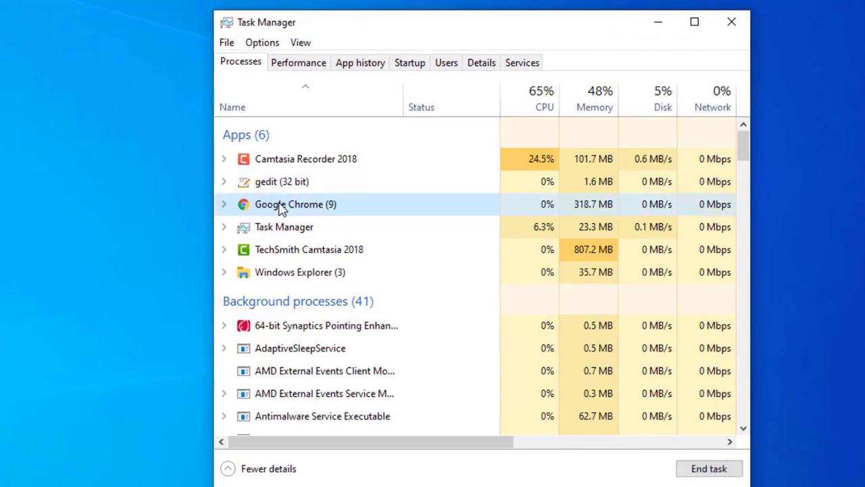
{"action": "left_click", "coordinate": [477, 68]}
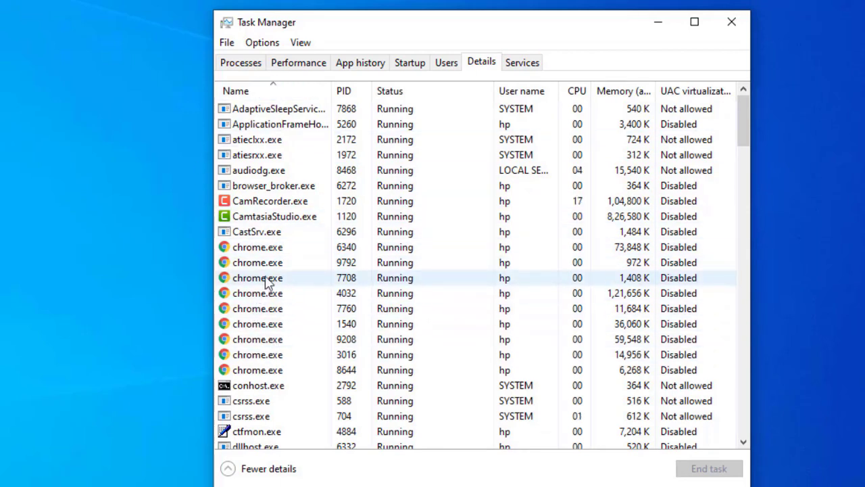
{"action": "left_click", "coordinate": [267, 283]}
{"action": "right_click", "coordinate": [267, 282]}
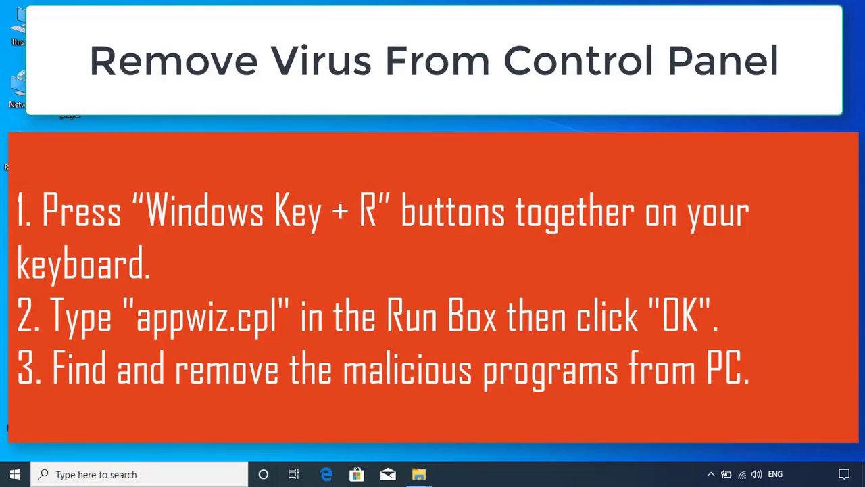
Open Programs and Features by running appwiz.cpl and select Microsoft Edge Beta among the installed programs
{"action": "key", "text": "super+r"}
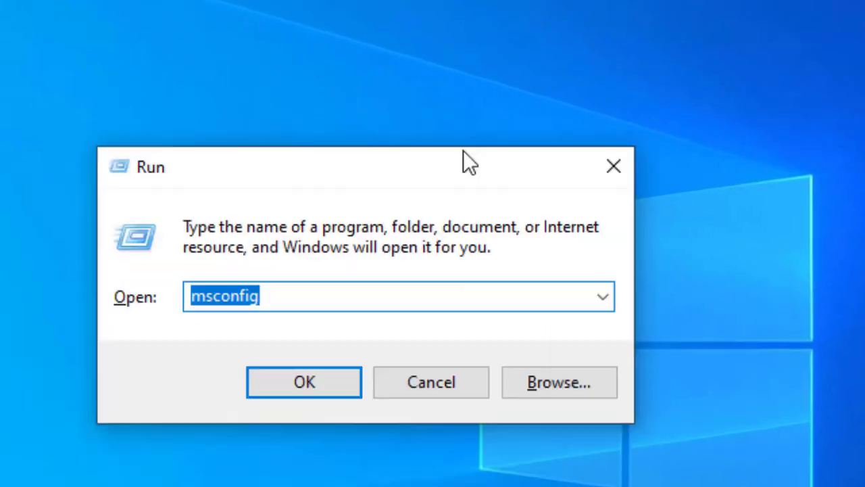
{"action": "type", "text": "app"}
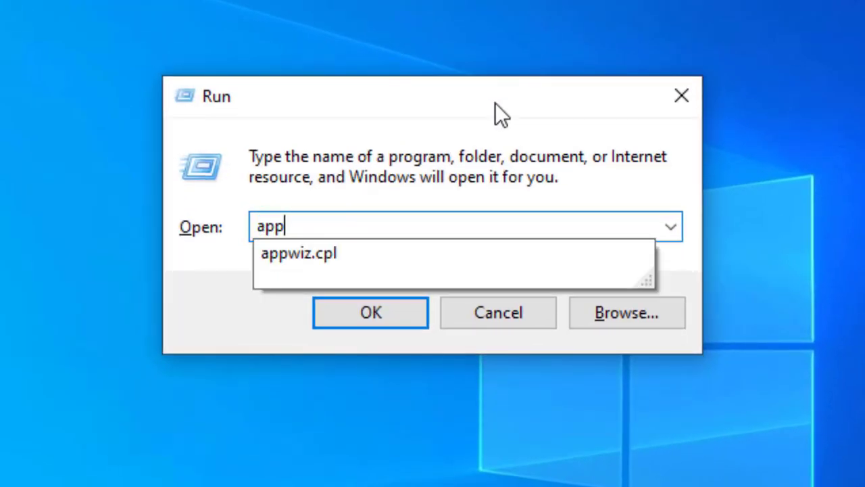
{"action": "type", "text": "wiz.cpl"}
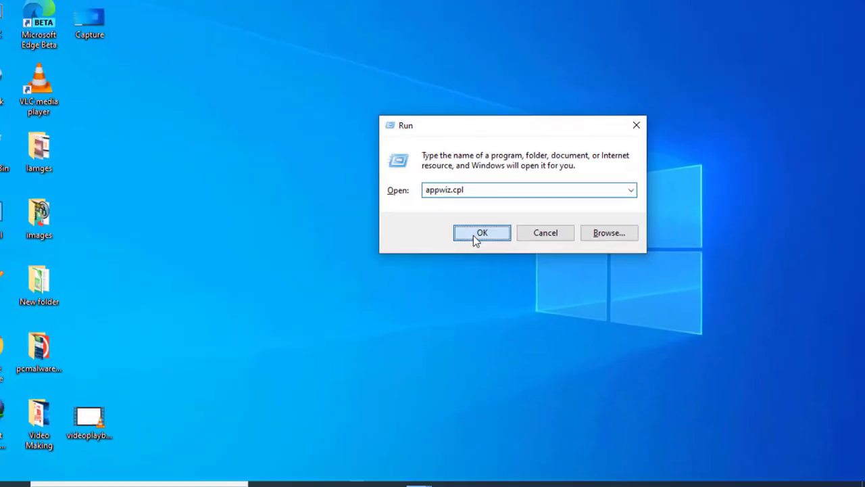
{"action": "left_click", "coordinate": [355, 314]}
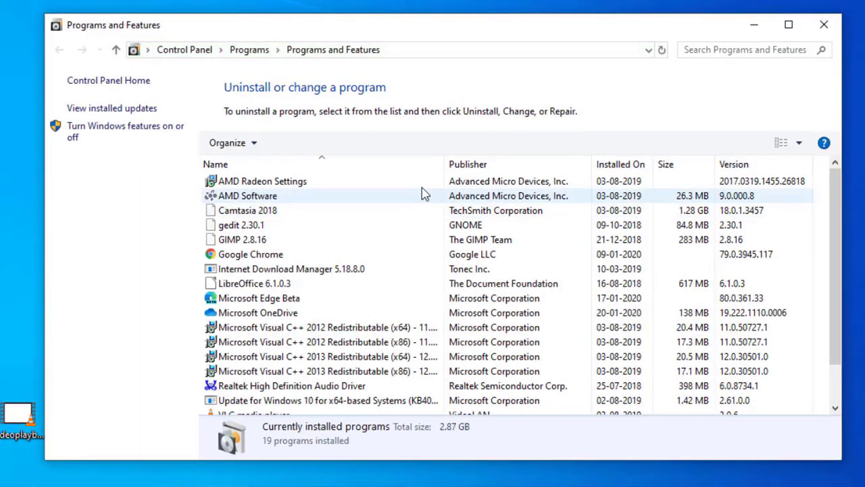
{"action": "scroll", "coordinate": [391, 208], "scroll_direction": "down", "scroll_amount": 1}
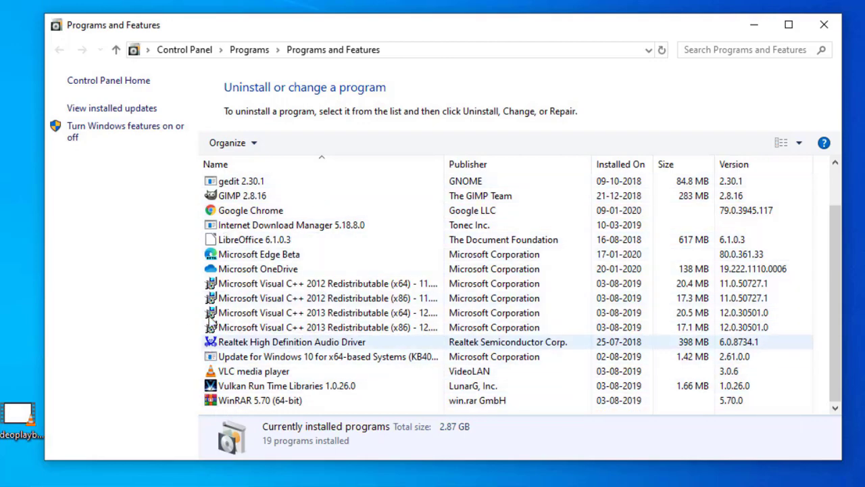
{"action": "left_click", "coordinate": [262, 256]}
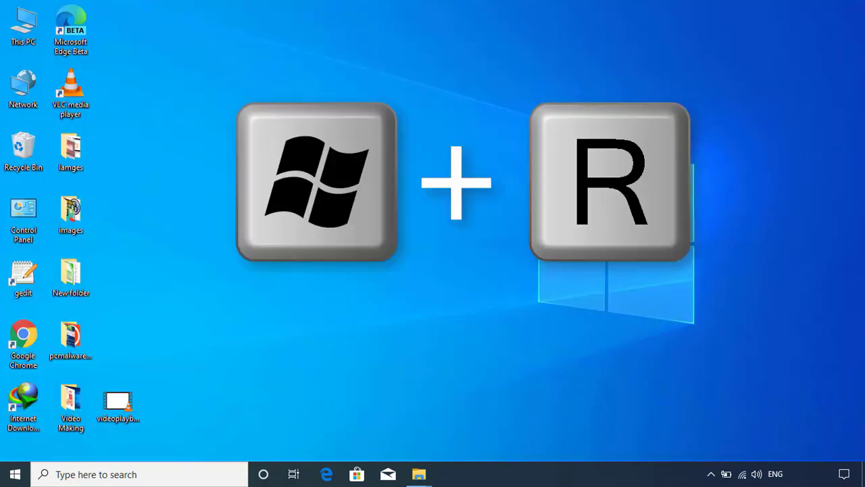
Open the Registry Editor by running regedit
{"action": "key", "text": "super+r"}
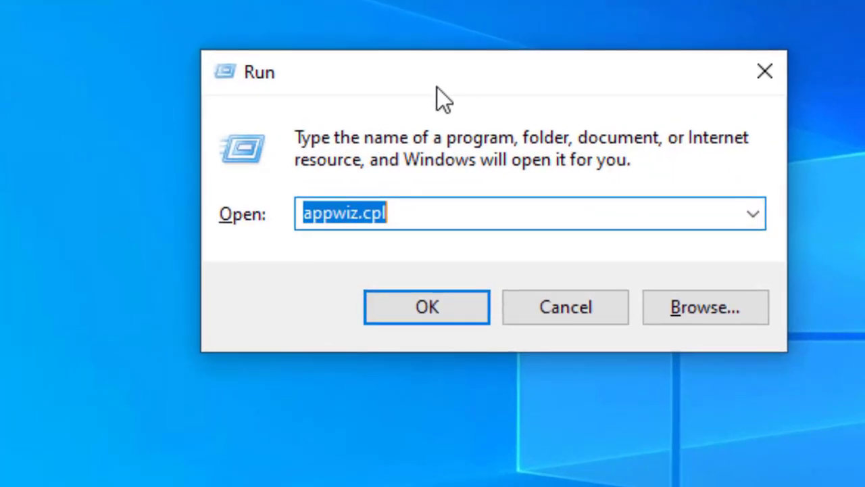
{"action": "type", "text": "re"}
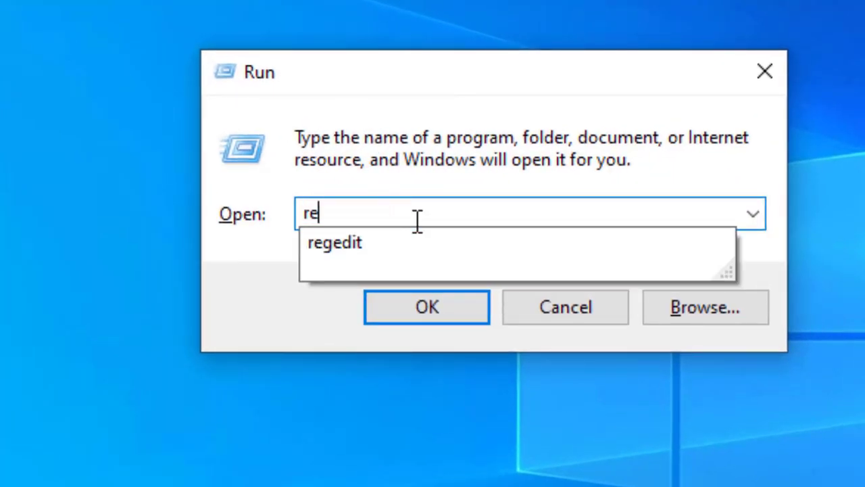
{"action": "type", "text": "gedit"}
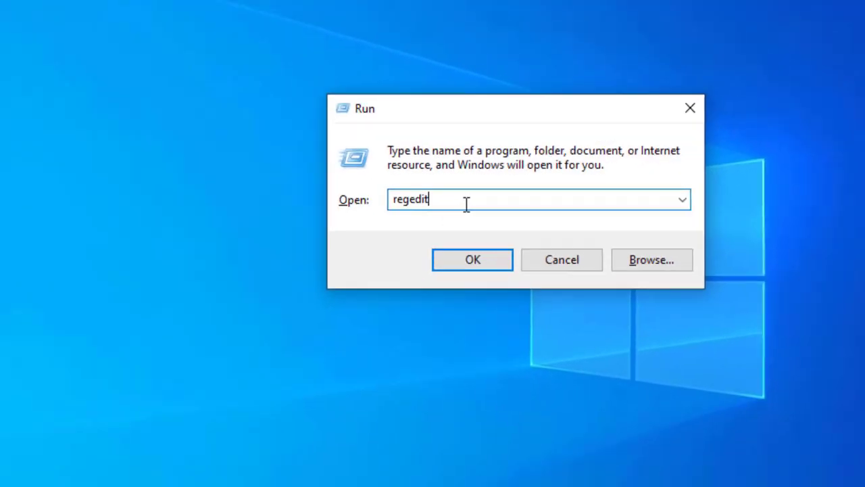
{"action": "key", "text": "Return"}
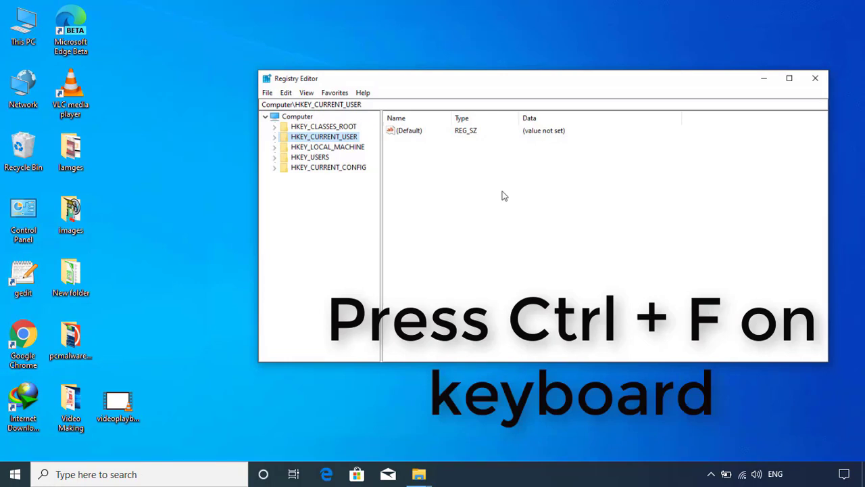
Search the registry's keys, values and data for "virus name"
{"action": "key", "text": "ctrl+f"}
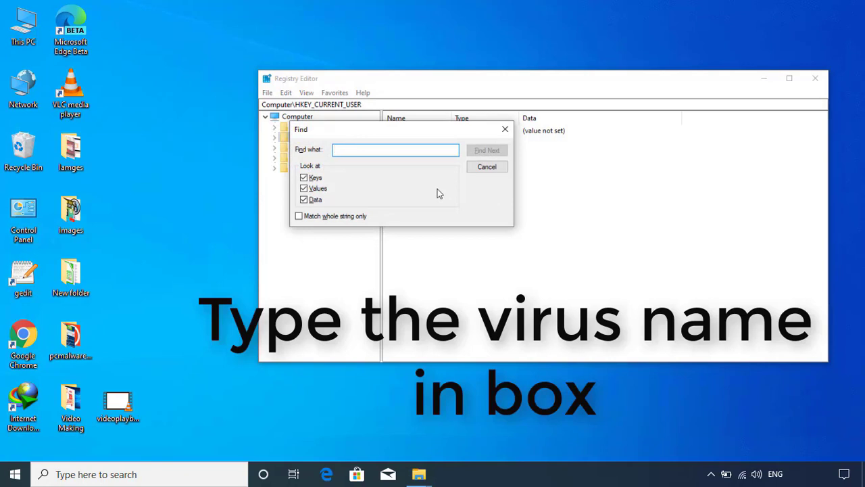
{"action": "type", "text": "virus"}
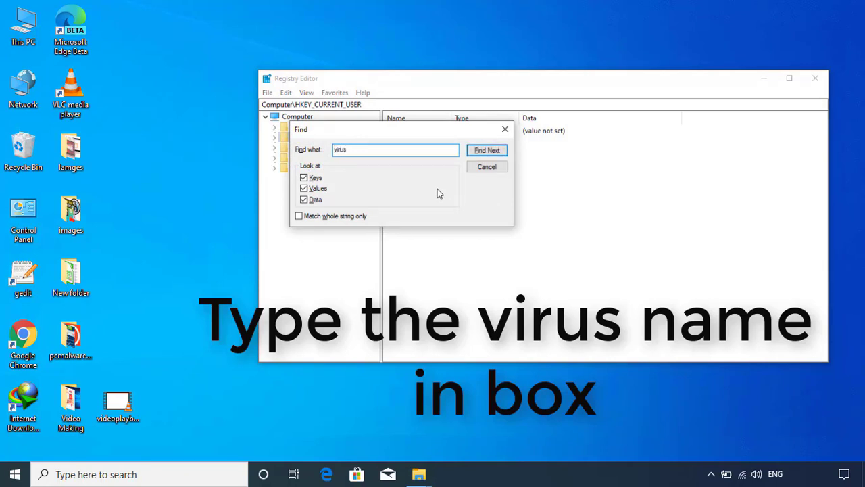
{"action": "type", "text": " name"}
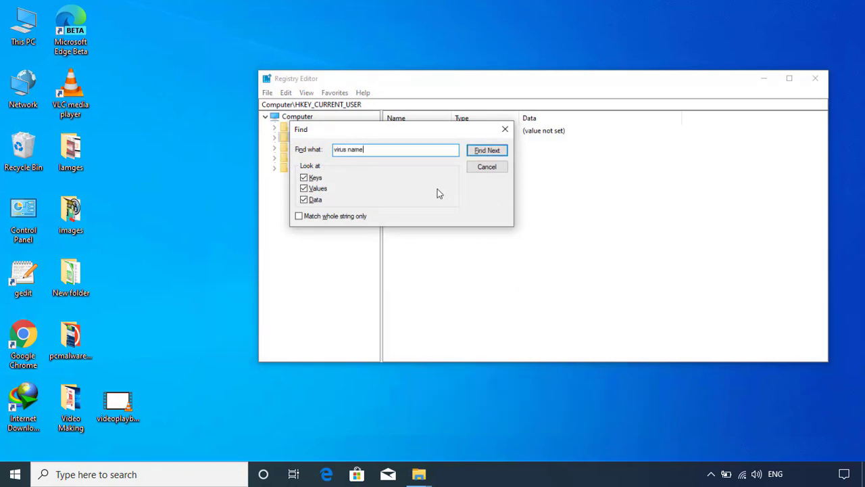
{"action": "left_click", "coordinate": [488, 151]}
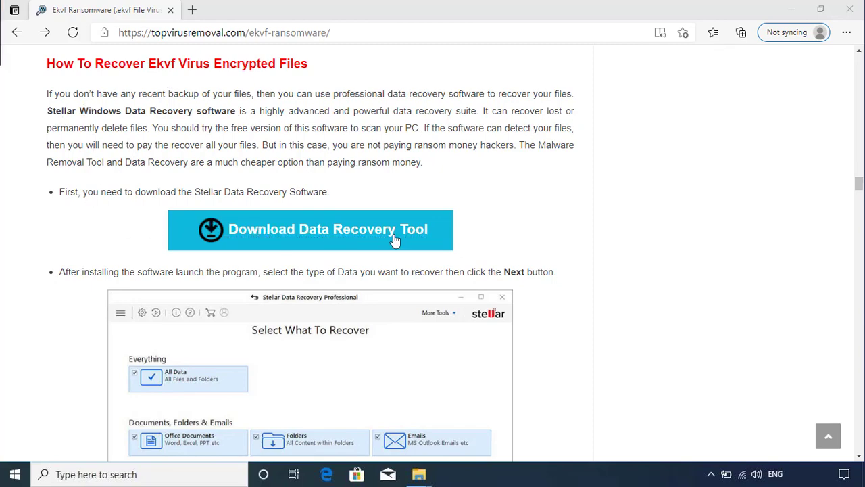
Read the guide's instructions for recovering Ekvf-encrypted files with Stellar Data Recovery, from selecting data types to saving the files
{"action": "scroll", "coordinate": [317, 239], "scroll_direction": "down", "scroll_amount": 3}
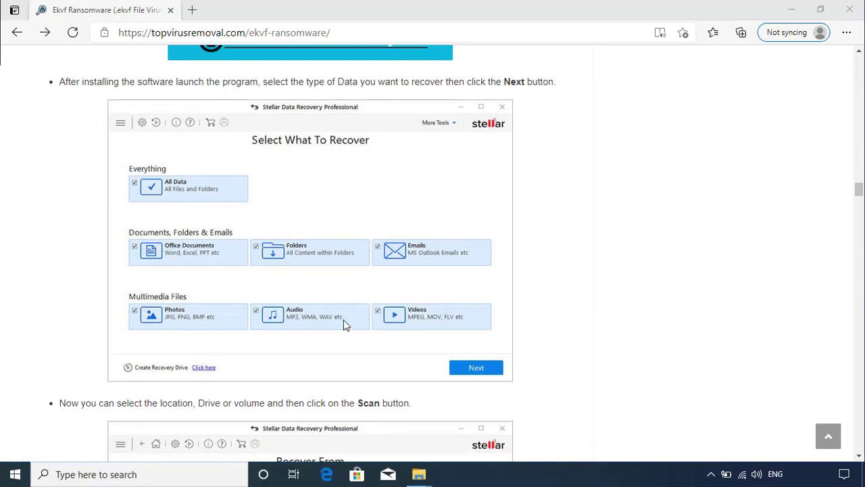
{"action": "scroll", "coordinate": [349, 351], "scroll_direction": "down", "scroll_amount": 4}
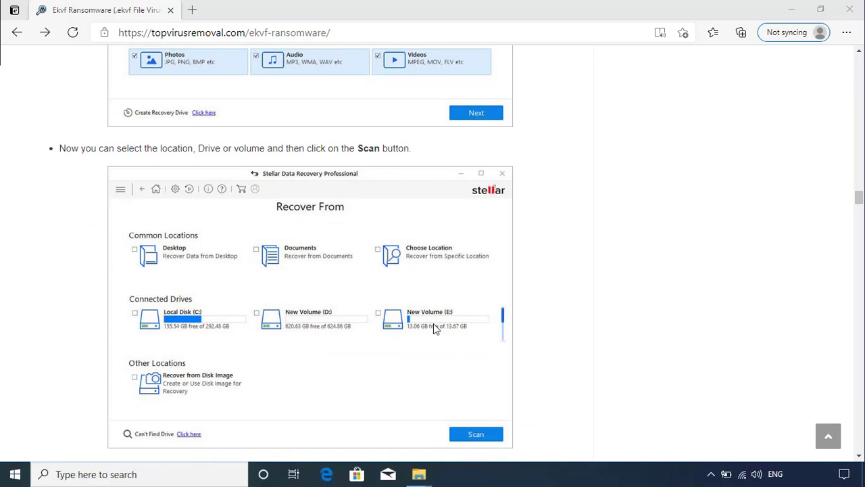
{"action": "scroll", "coordinate": [450, 380], "scroll_direction": "down", "scroll_amount": 2}
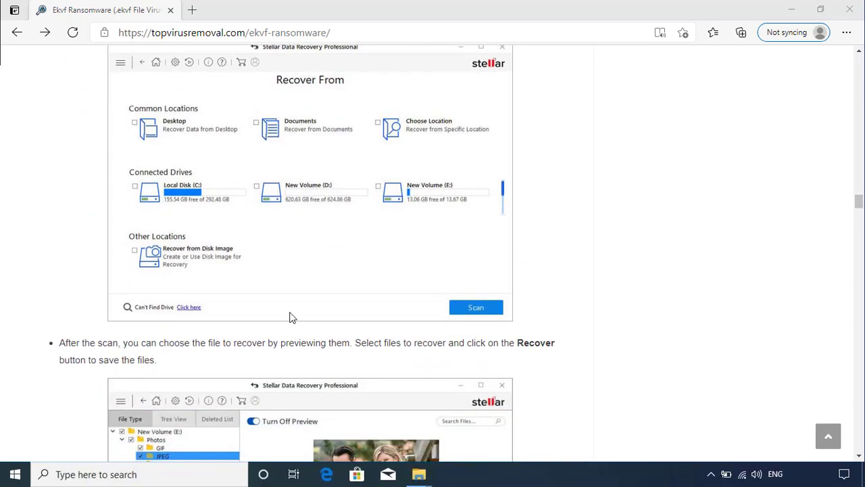
{"action": "scroll", "coordinate": [290, 316], "scroll_direction": "down", "scroll_amount": 3}
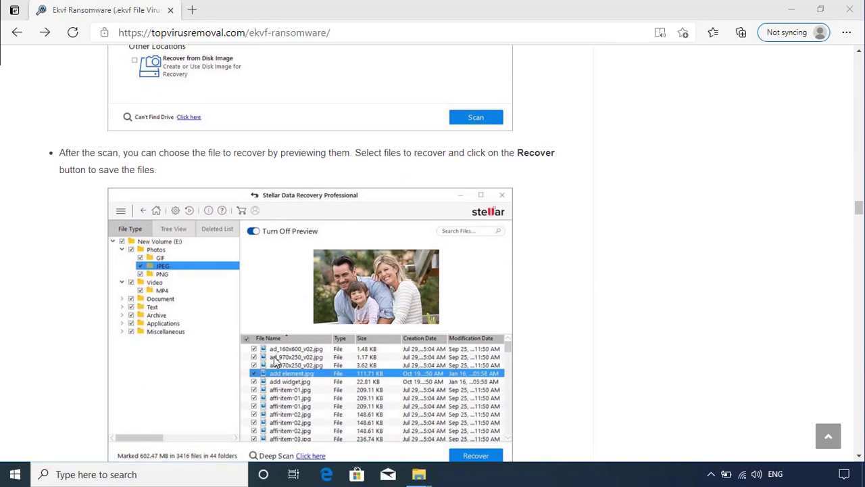
{"action": "scroll", "coordinate": [446, 357], "scroll_direction": "down", "scroll_amount": 2}
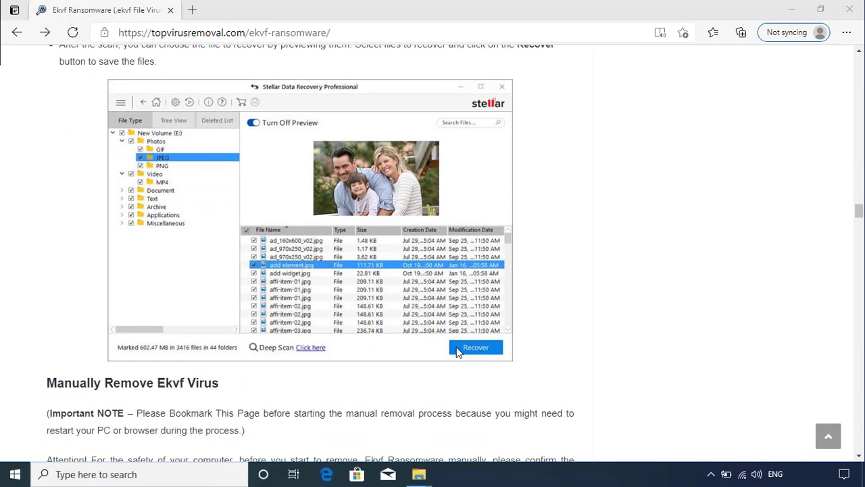